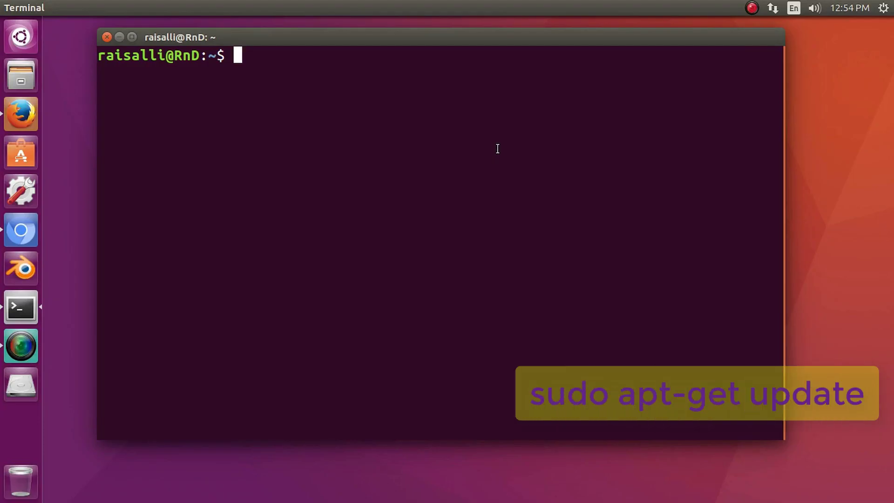
Run sudo apt-get update and enter the administrator password to refresh package lists
text(sudo apt)
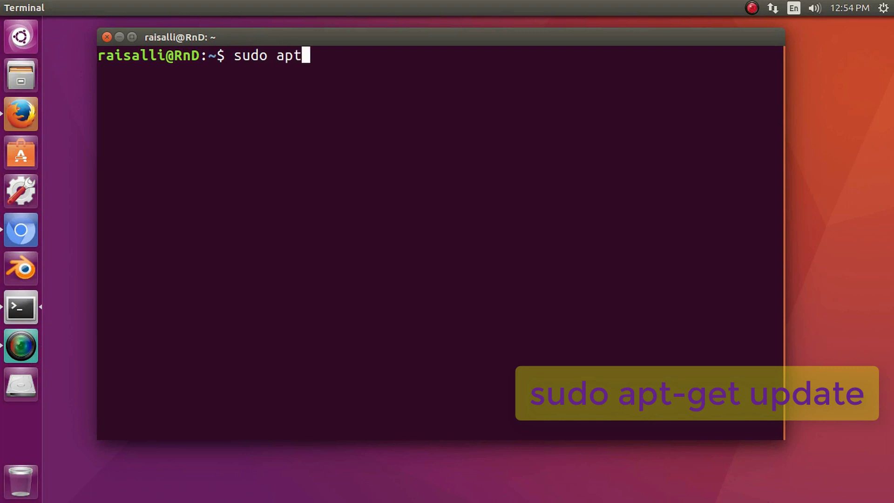
text(-get update)
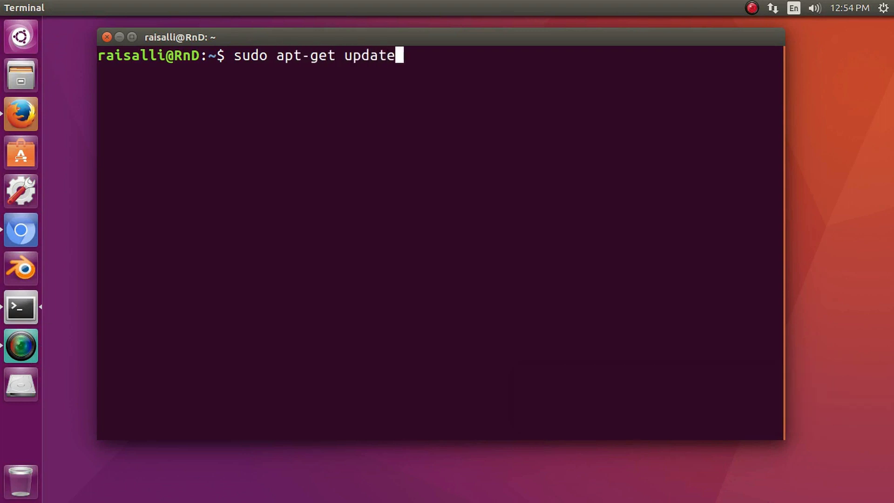
key(Return)
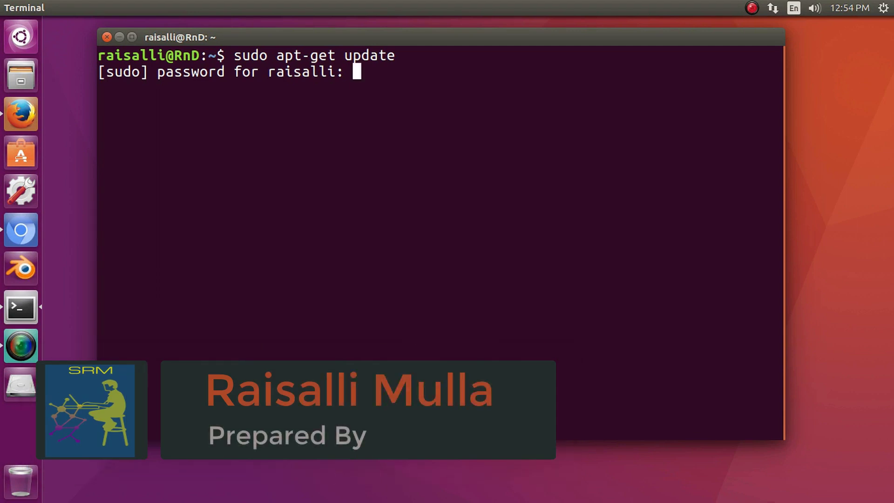
key(Return)
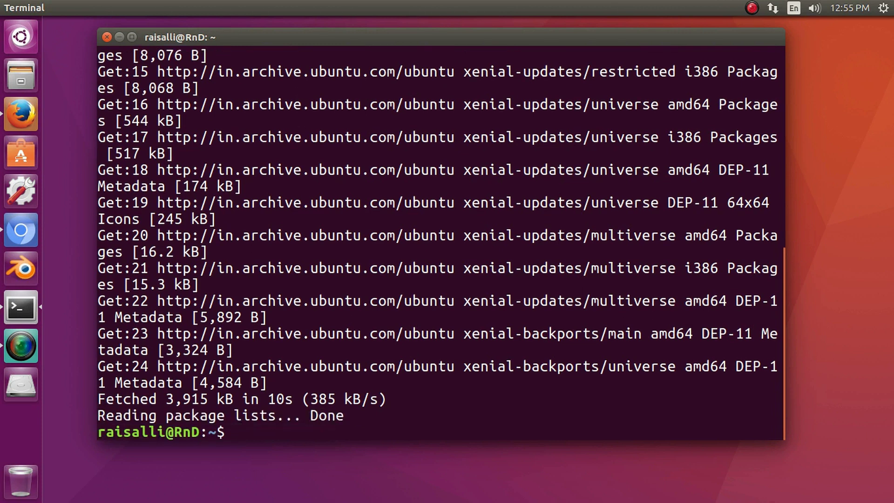
Clear the terminal, run sudo apt-get install playonlinux, and confirm with y
key(ctrl+l)
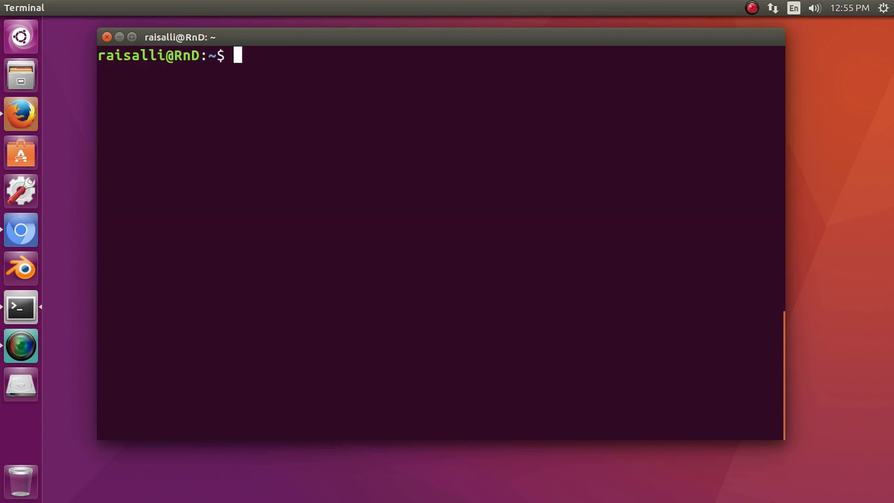
text(sud)
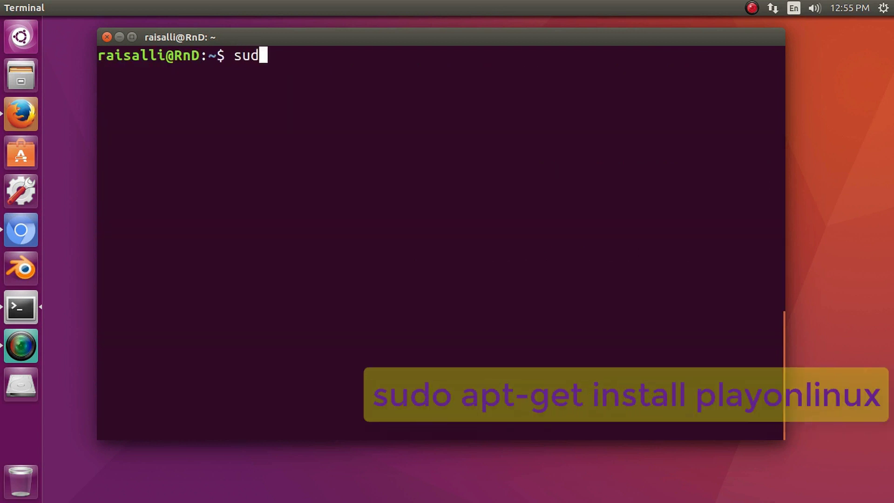
text(o apt-get)
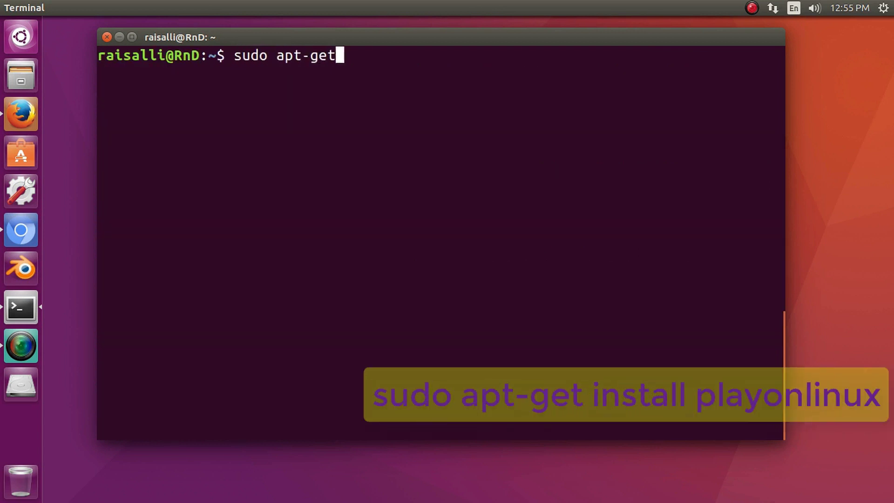
text( install )
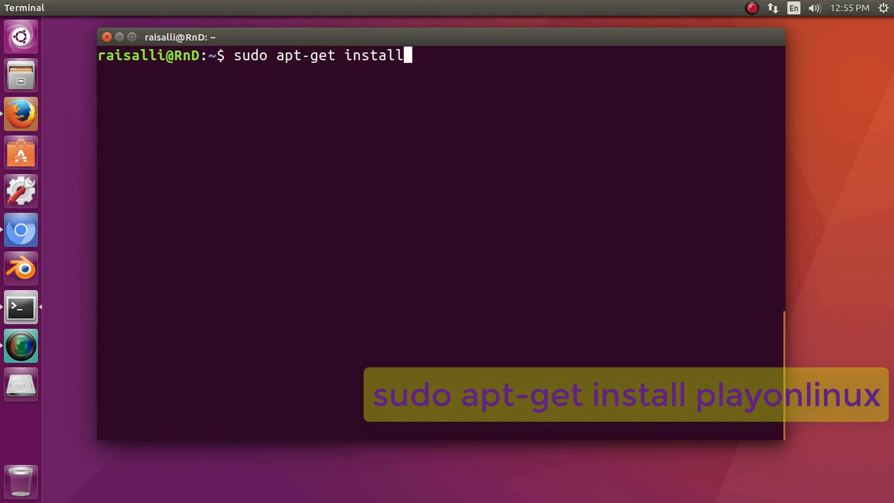
text(playo)
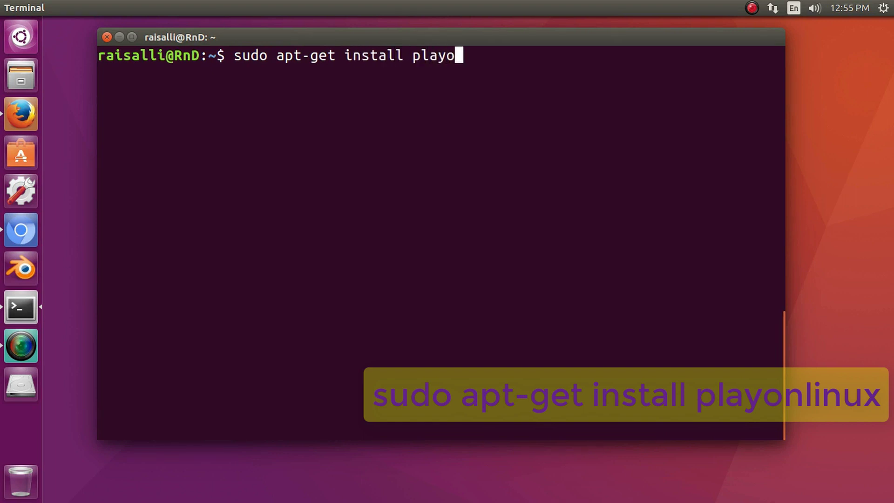
text(nlinu)
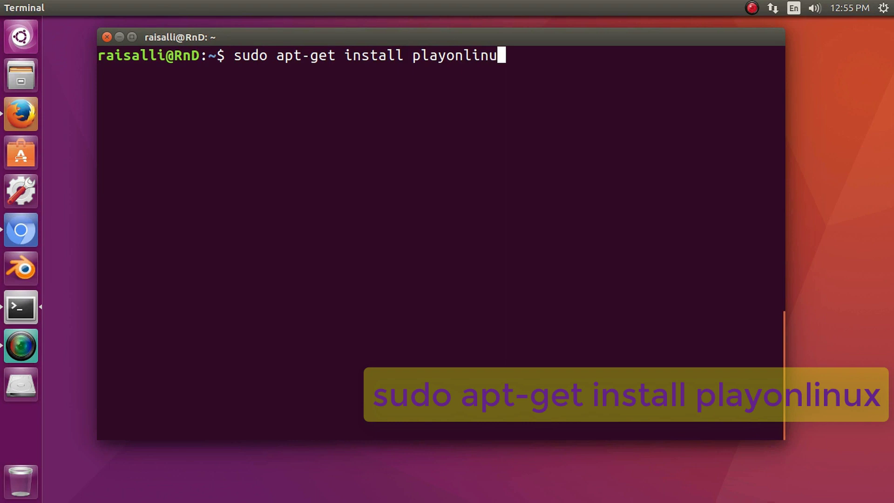
text(x)
key(Return)
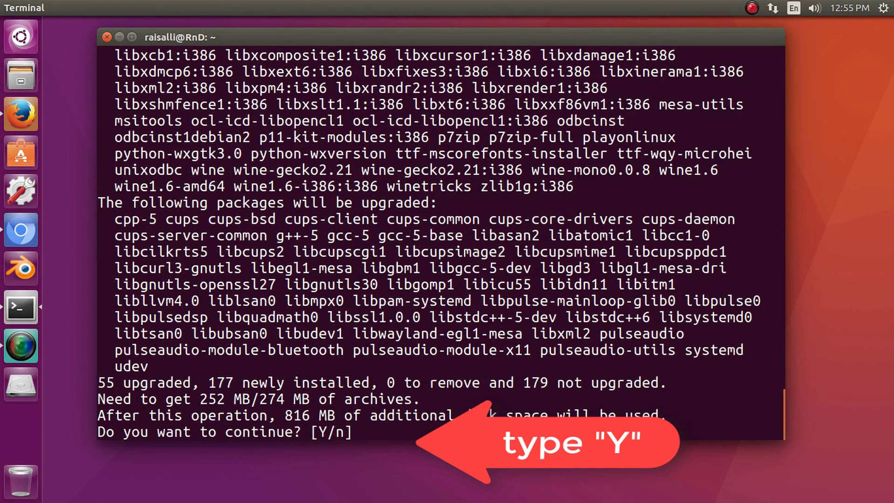
text(y)
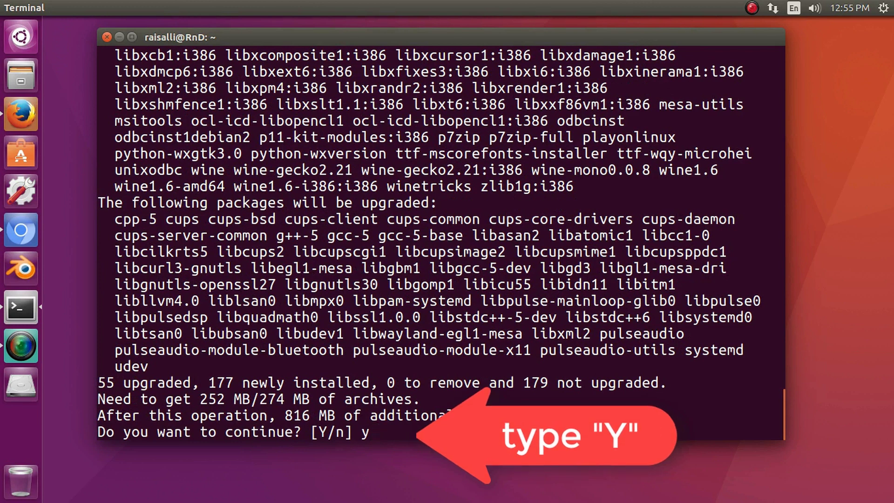
key(Return)
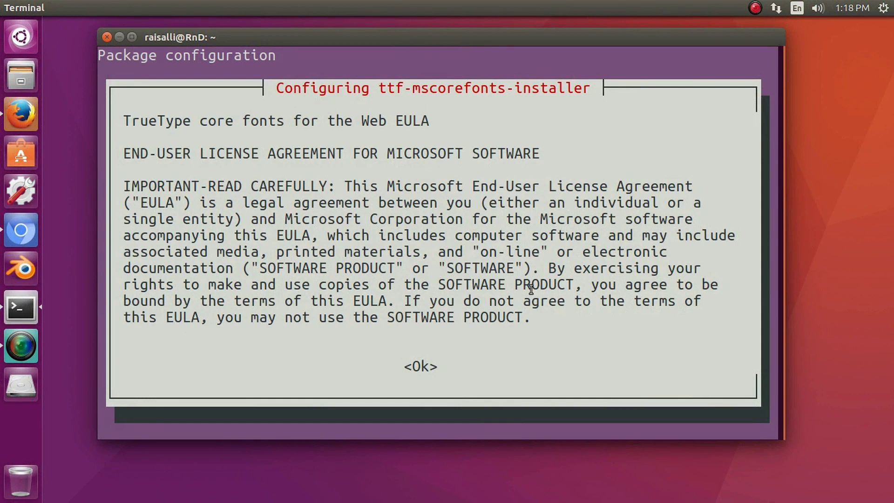
Acknowledge the Microsoft core fonts licence with Ok, then accept its terms with Yes
key(Tab)
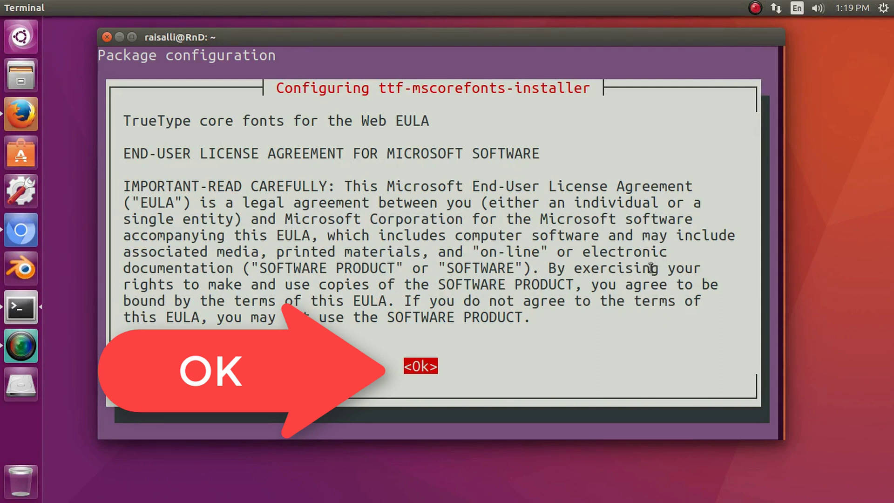
key(Return)
key(Tab)
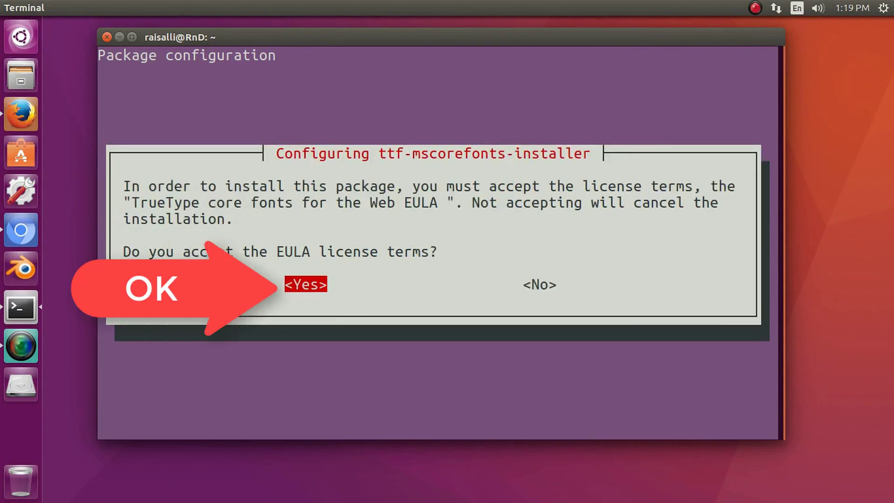
key(Return)
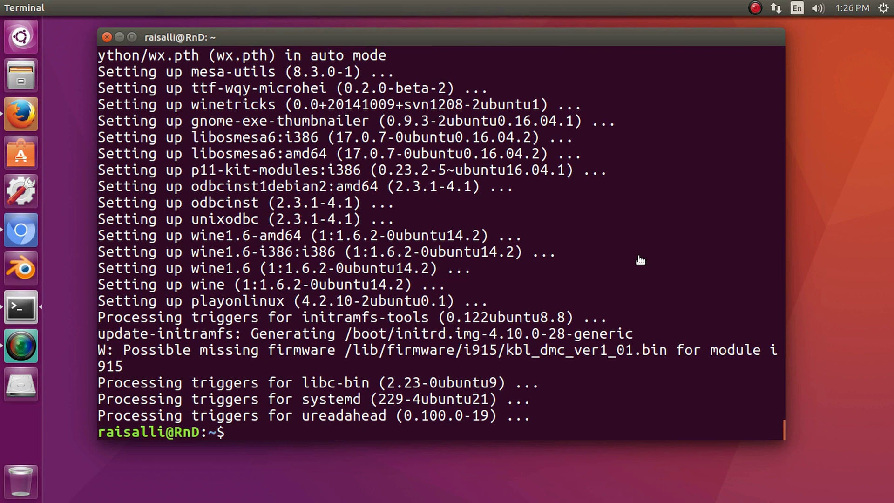
Search the Ubuntu Dash for 'pla' and launch PlayOnLinux from the results
click(21, 36)
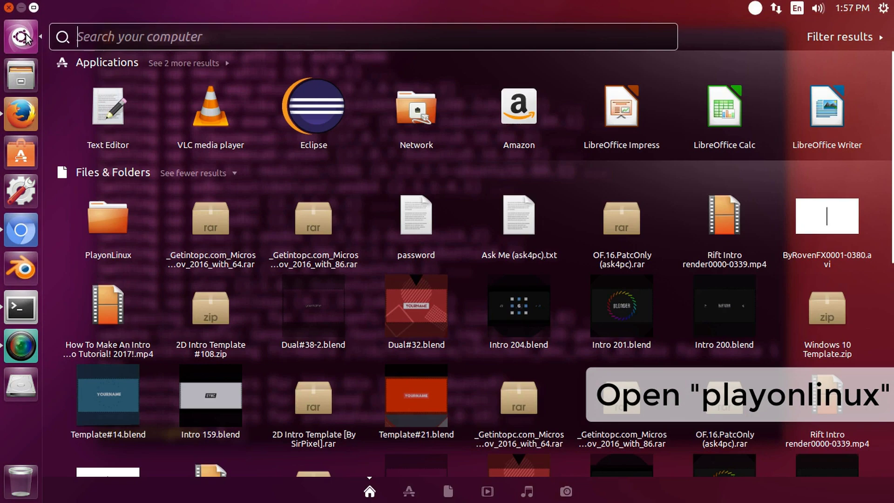
text(ply)
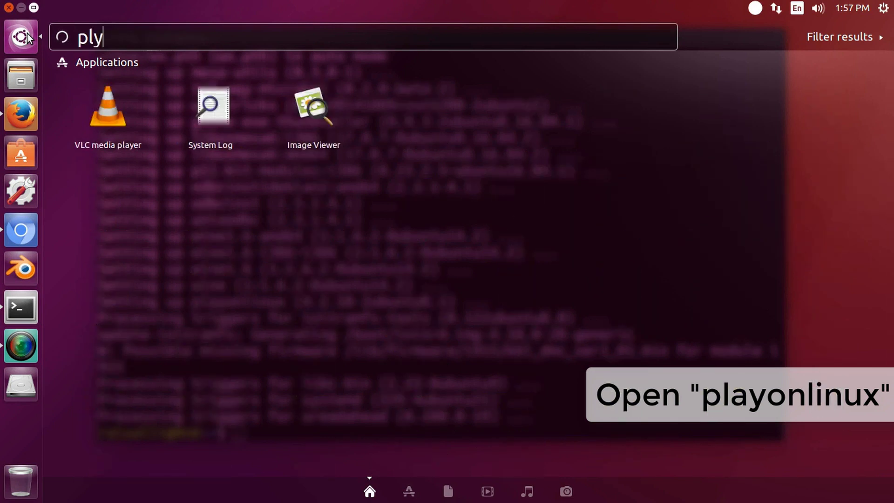
key(BackSpace)
text(a)
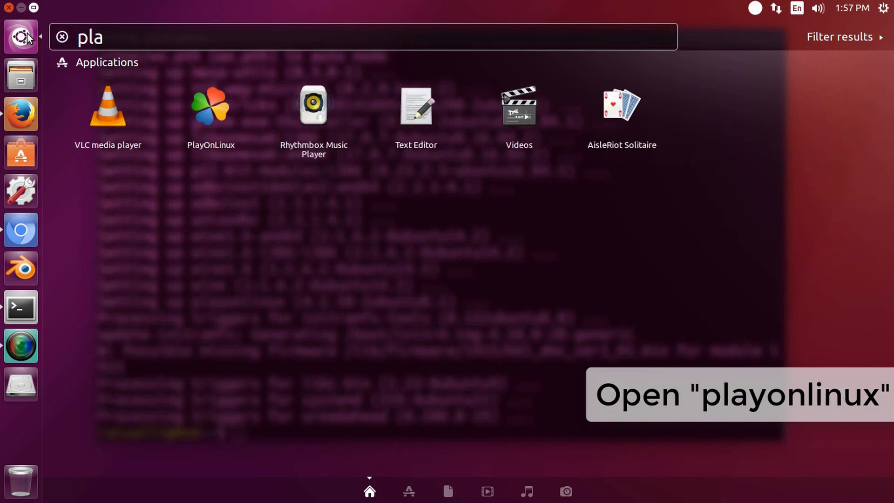
click(206, 103)
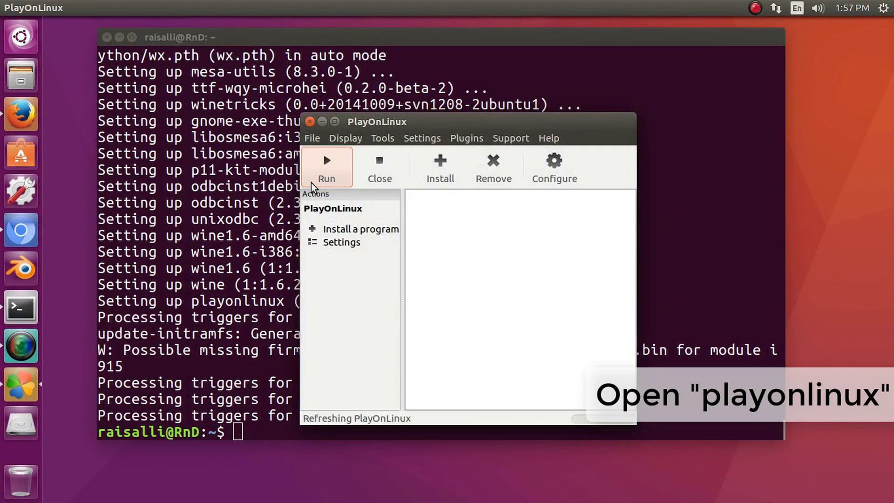
Show the Office category of installable programs and scroll to the Microsoft Office entries
click(432, 165)
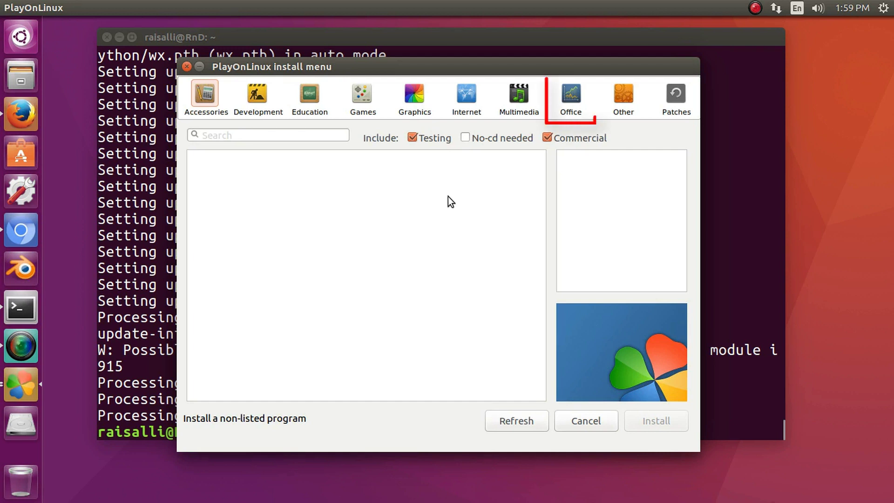
click(565, 96)
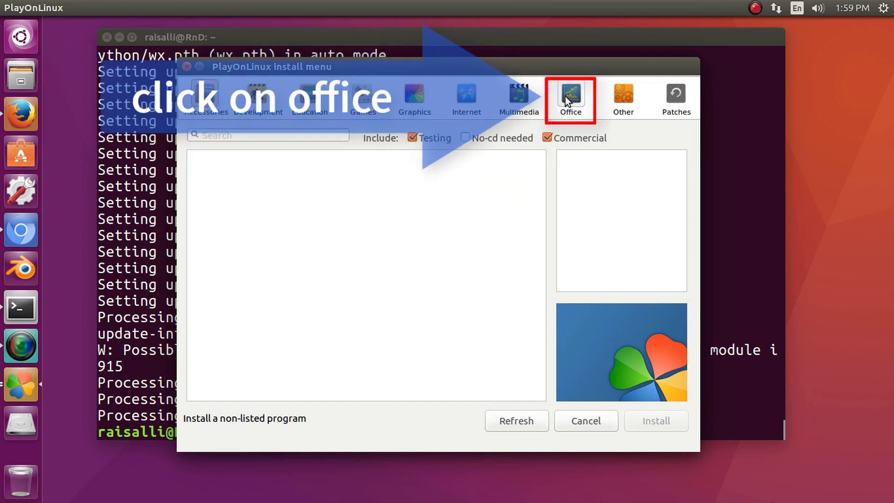
scroll(445, 264, down, 1)
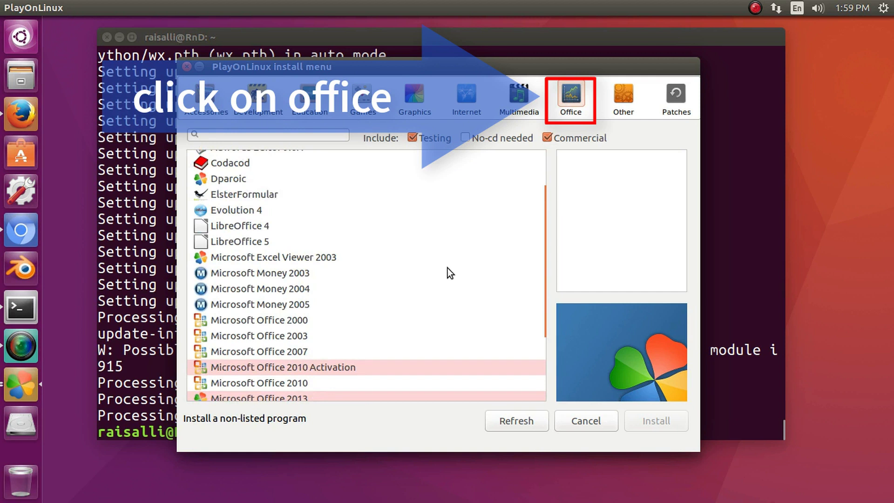
scroll(448, 267, down, 5)
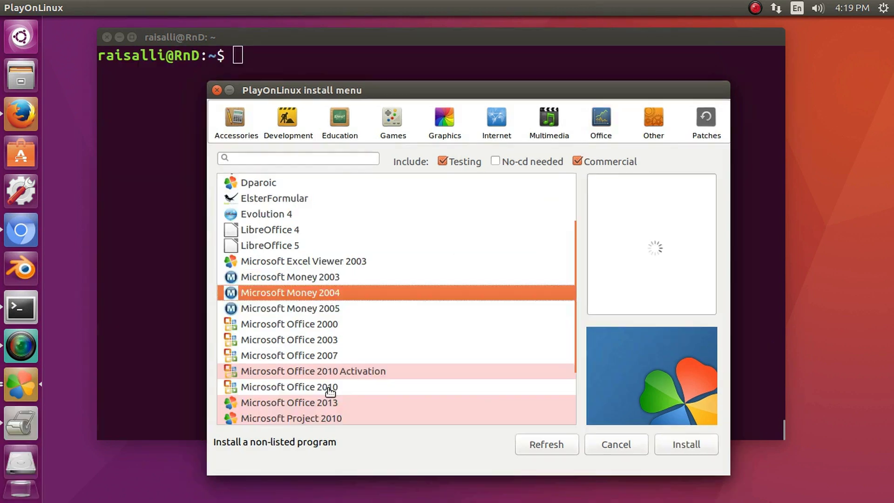
Select Microsoft Office 2010 in the list and start its installation
click(344, 386)
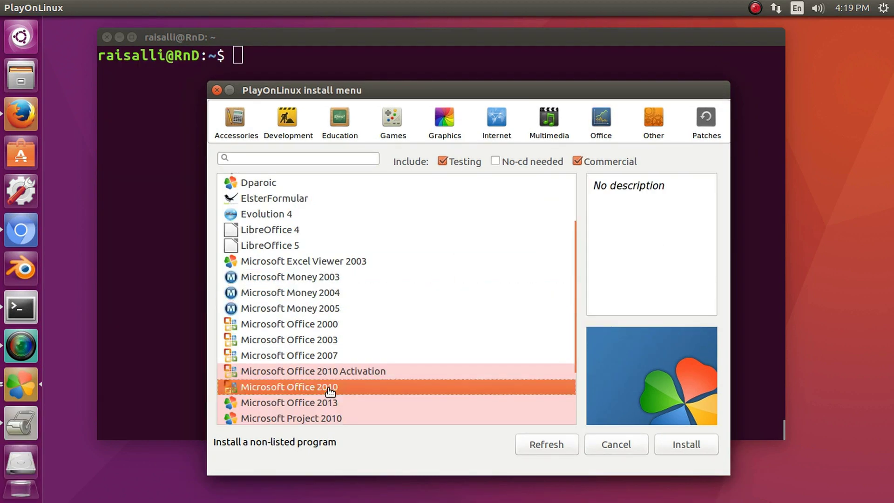
scroll(462, 368, down, 1)
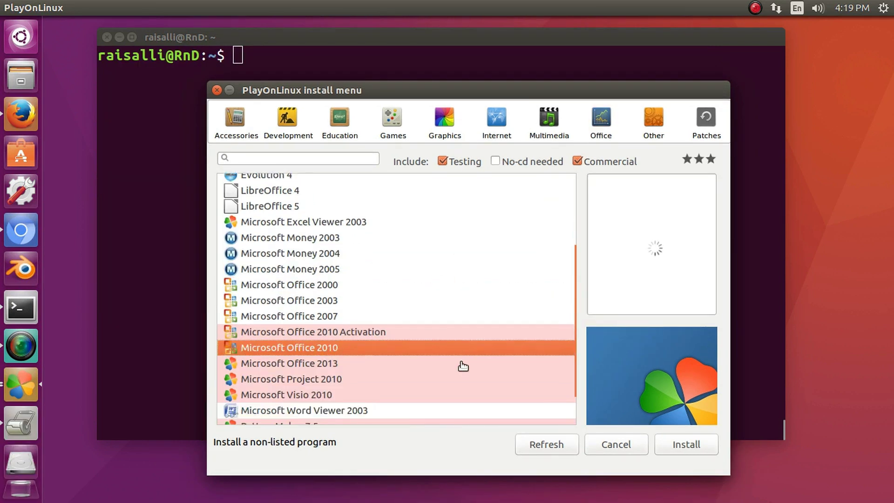
scroll(462, 368, down, 2)
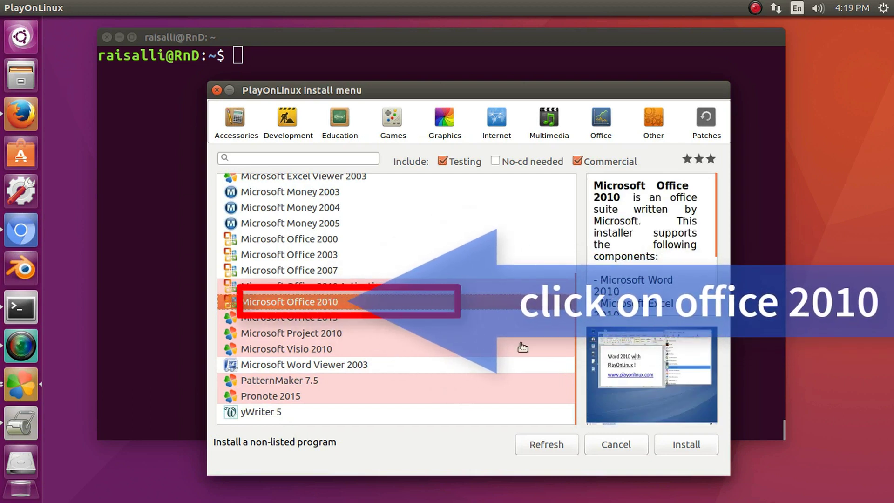
click(681, 446)
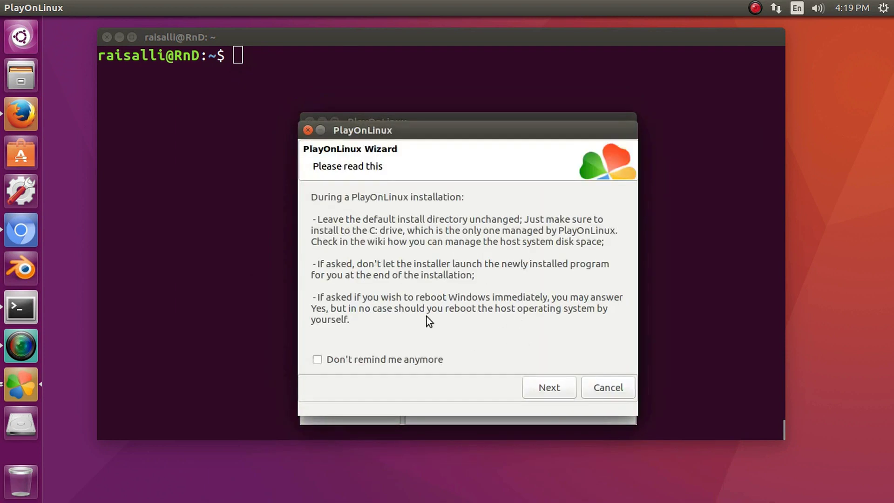
Advance past the installation notice, WineHQ disclaimer and Office 2010 welcome pages
click(557, 387)
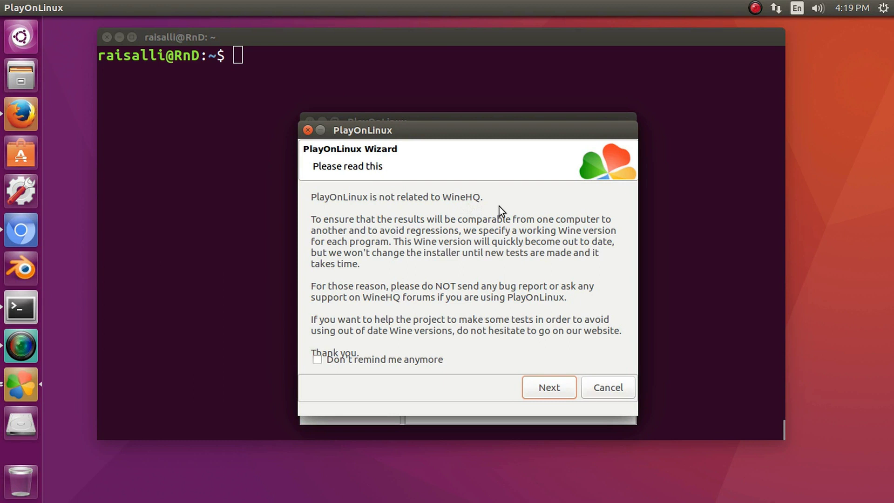
key(Return)
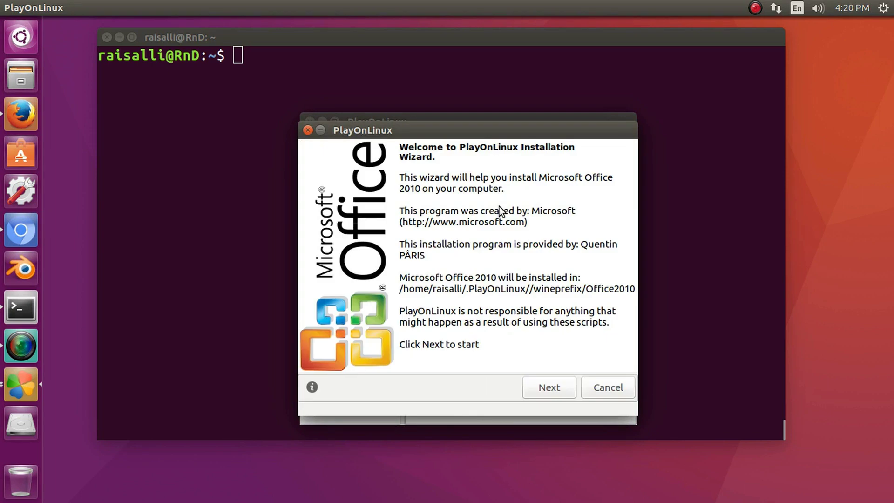
click(543, 388)
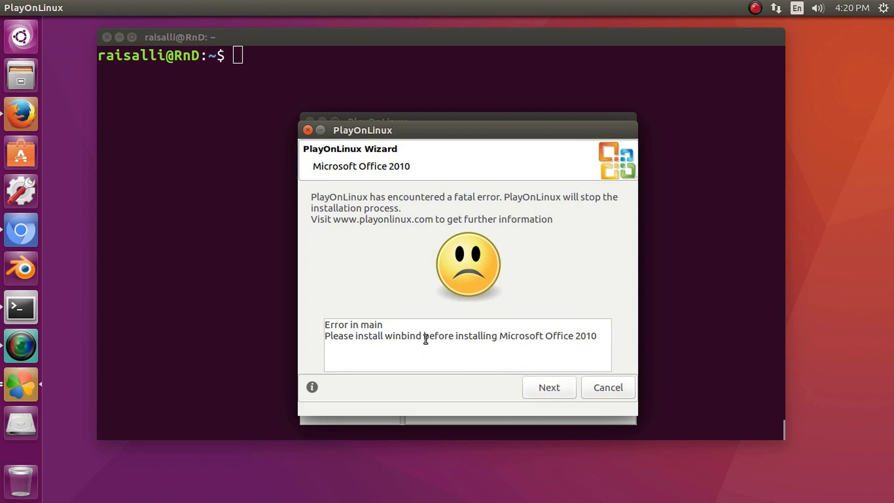
Highlight 'winbind' in the fatal error message and dismiss the failed wizard
drag(425, 336, 387, 334)
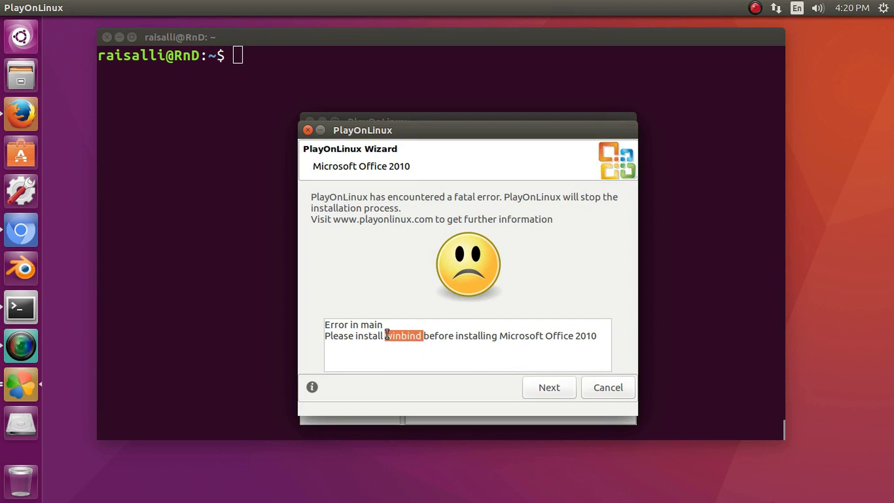
click(549, 387)
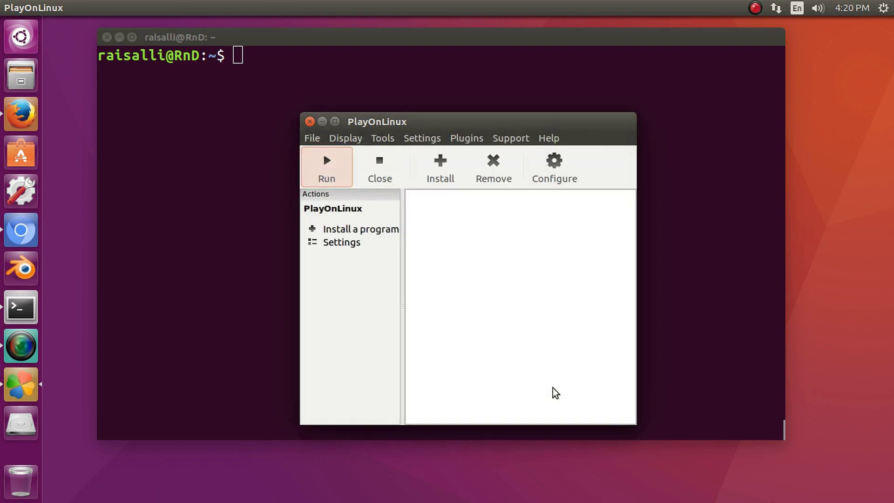
Run sudo apt-get install winbind in the Terminal window
click(236, 193)
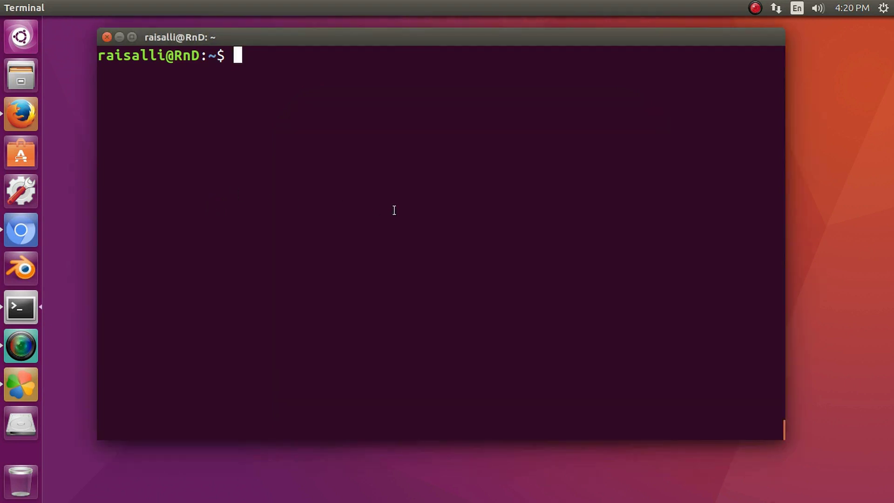
text(sudo apt-)
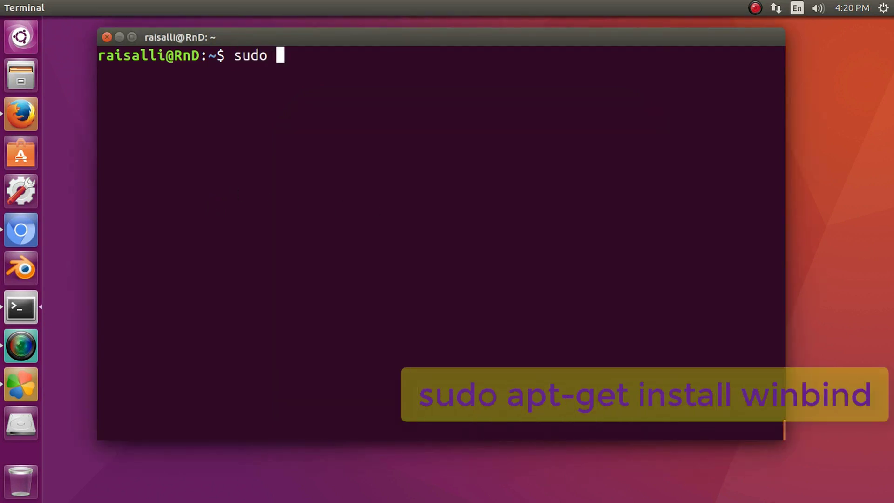
text(get )
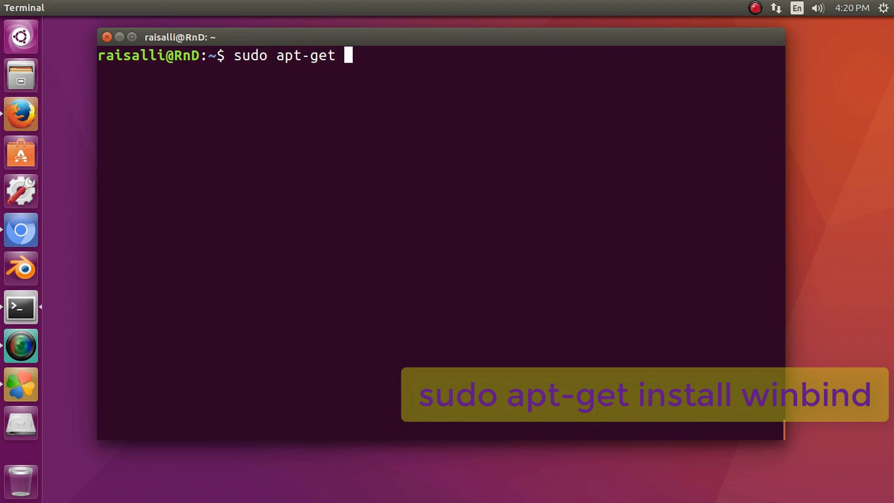
text(install winbin)
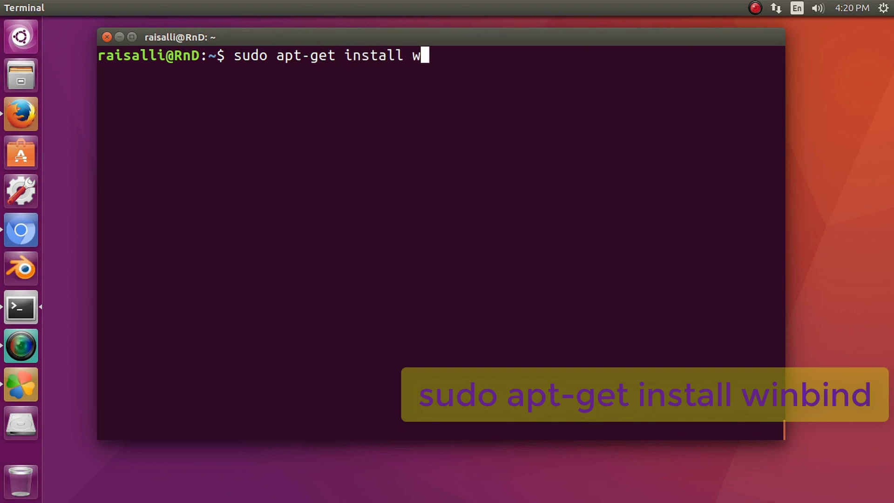
text(d)
key(Return)
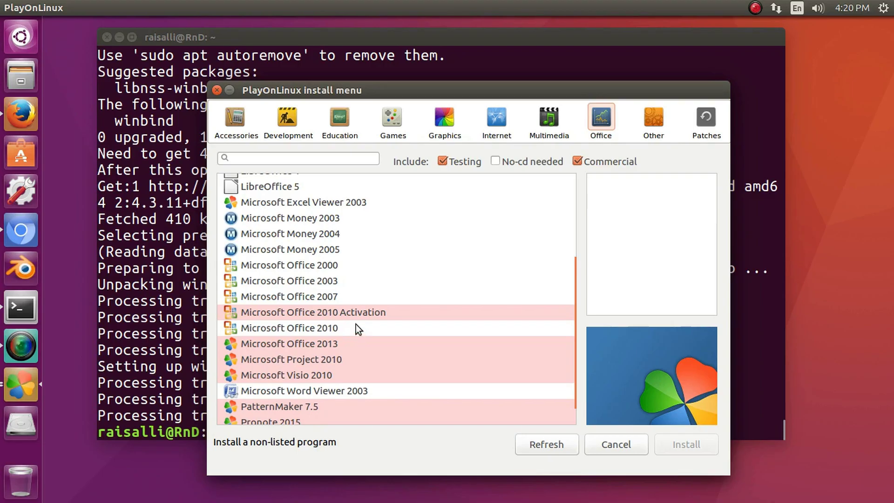
Reinstall Microsoft Office 2010, advancing past the notice, disclaimer and welcome pages to the method choice
click(357, 327)
click(687, 443)
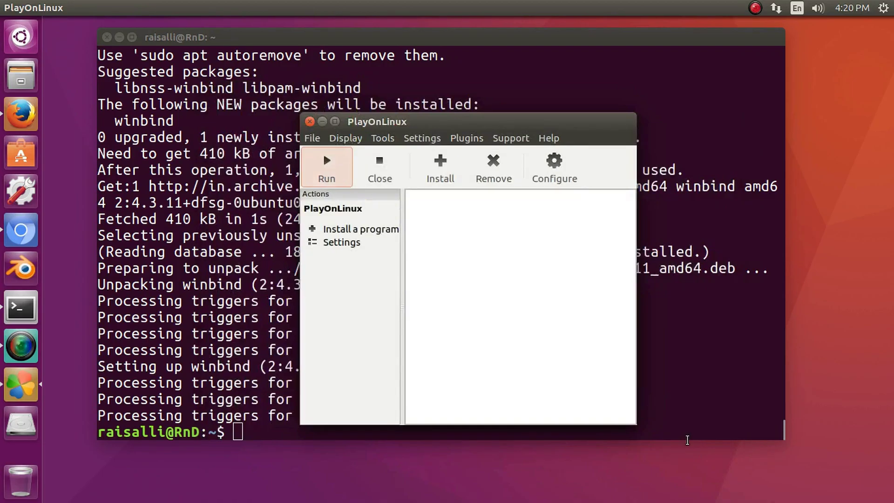
click(560, 387)
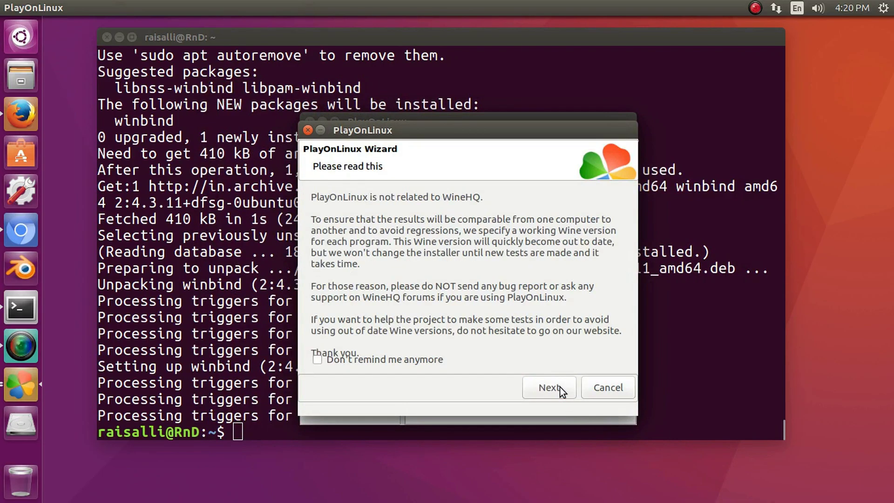
click(559, 387)
click(540, 388)
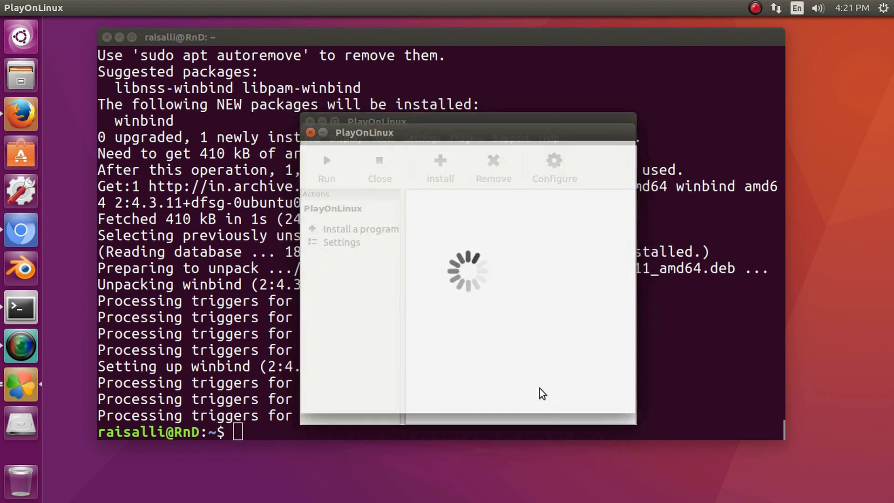
click(541, 390)
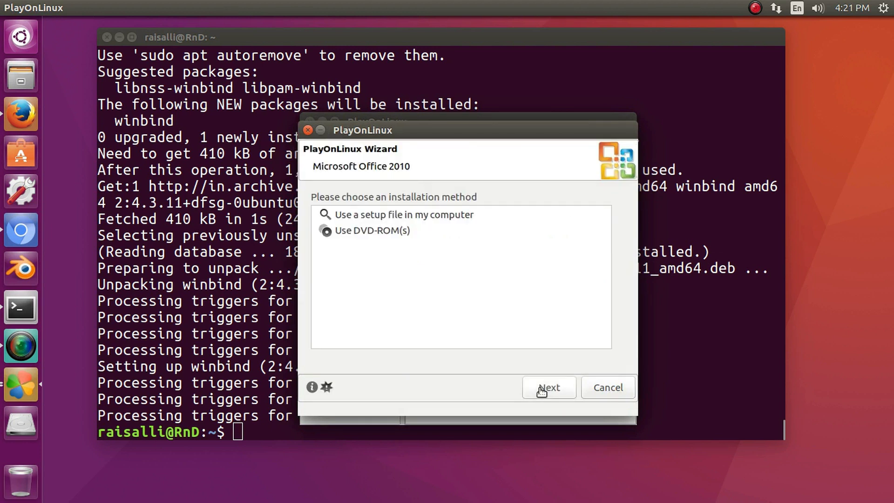
Choose to install from a setup file on this computer and browse for it
click(395, 216)
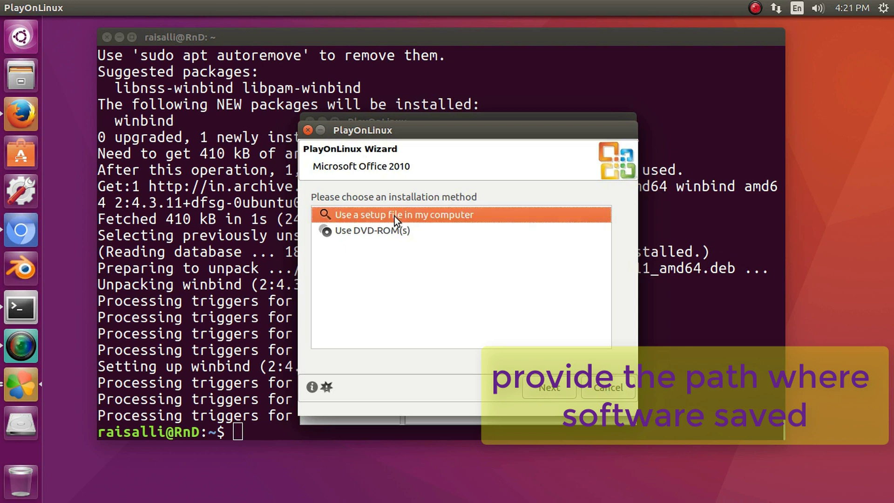
click(544, 389)
click(484, 235)
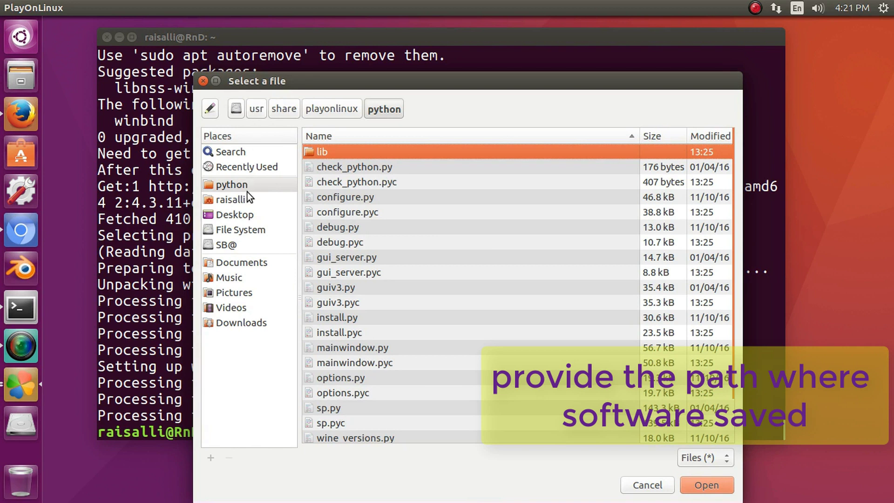
Pick setup.exe from Documents > Office 2010 and continue so Wine 1.7.52 downloads
click(244, 264)
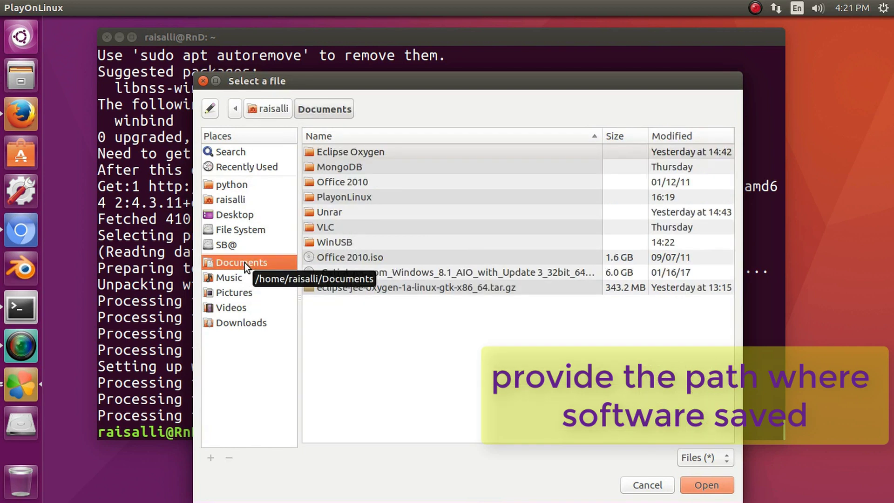
double_click(354, 182)
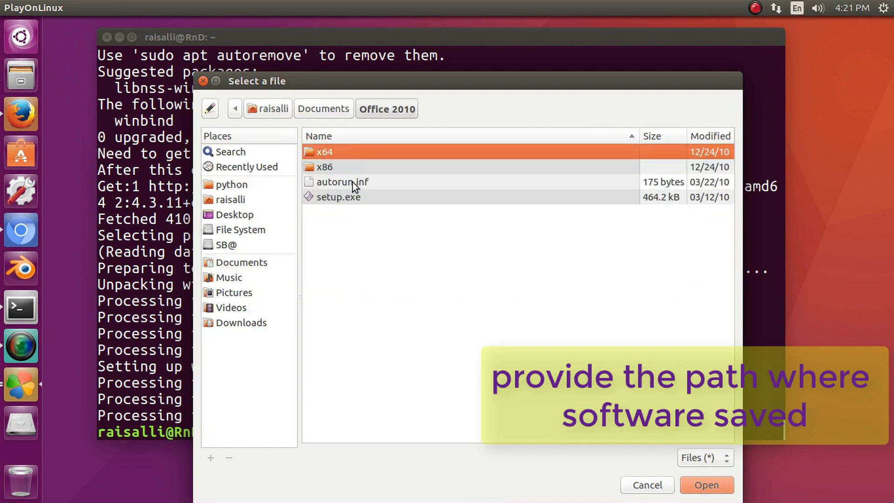
double_click(335, 197)
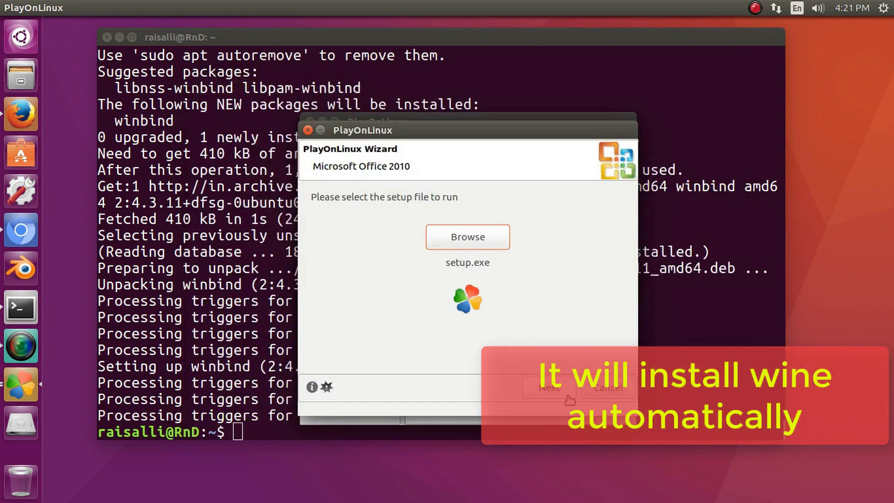
click(550, 389)
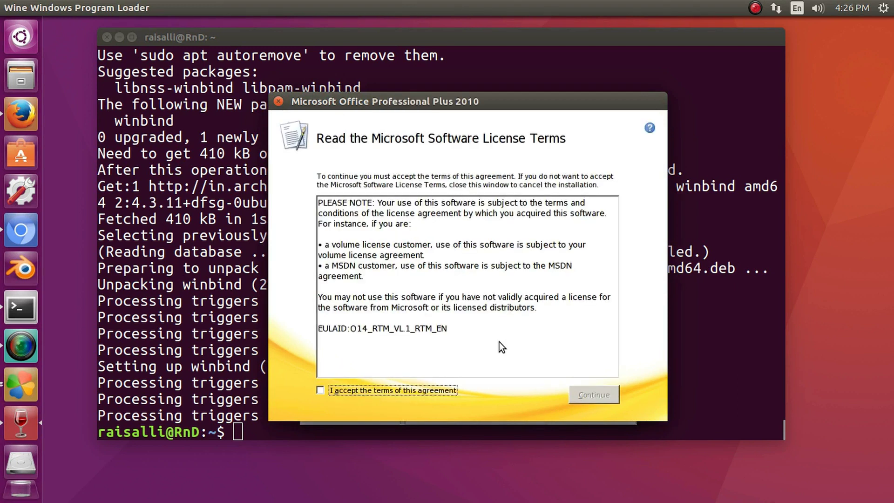
Accept the license, choose Customize, and set all of Microsoft Office to 'Run all from My Computer'
click(403, 392)
click(594, 393)
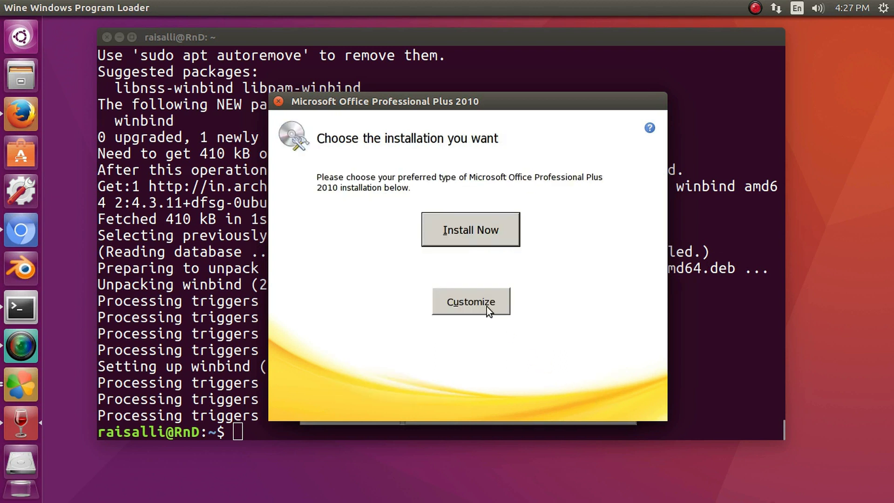
click(487, 306)
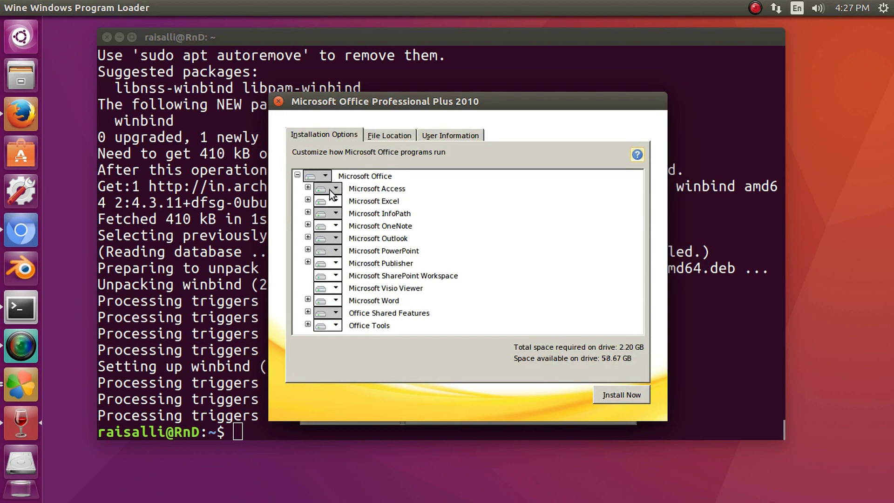
click(324, 176)
click(337, 199)
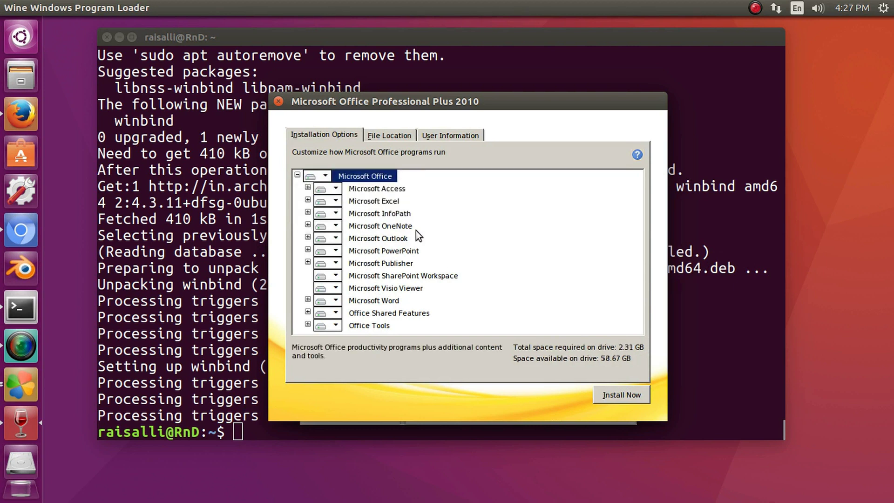
Install Office Professional Plus 2010 with Install Now and close the completed installer
click(606, 391)
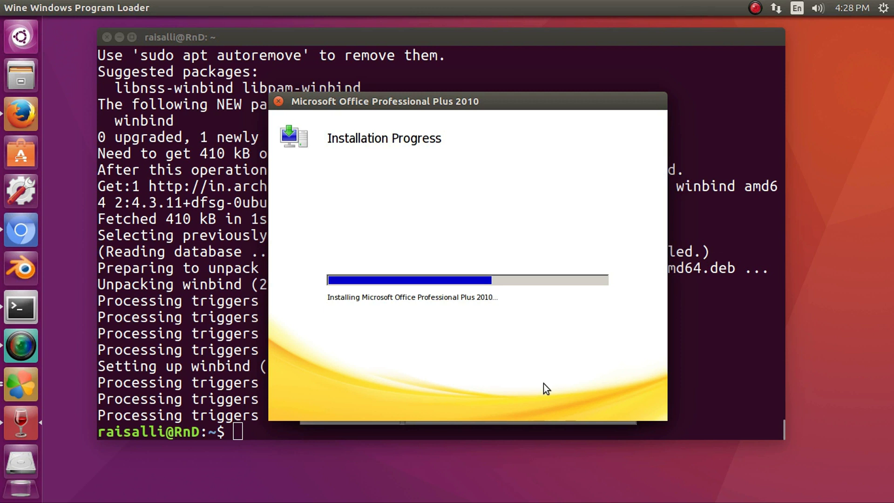
click(121, 37)
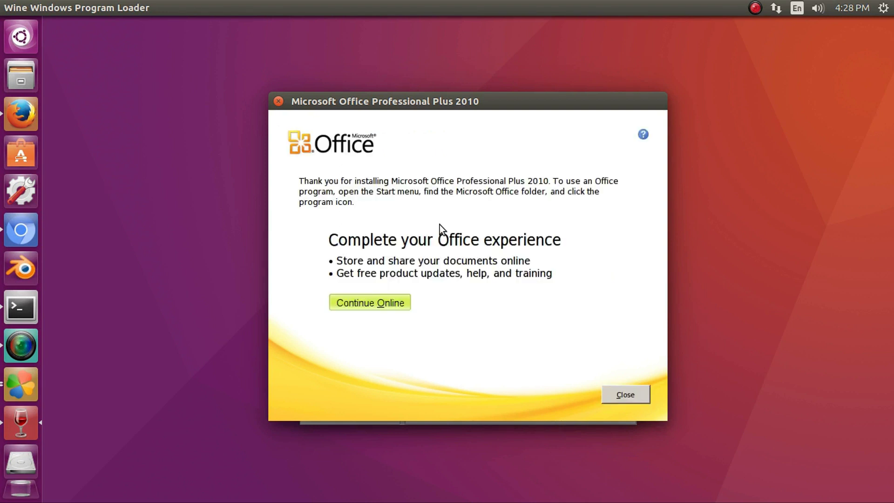
click(625, 395)
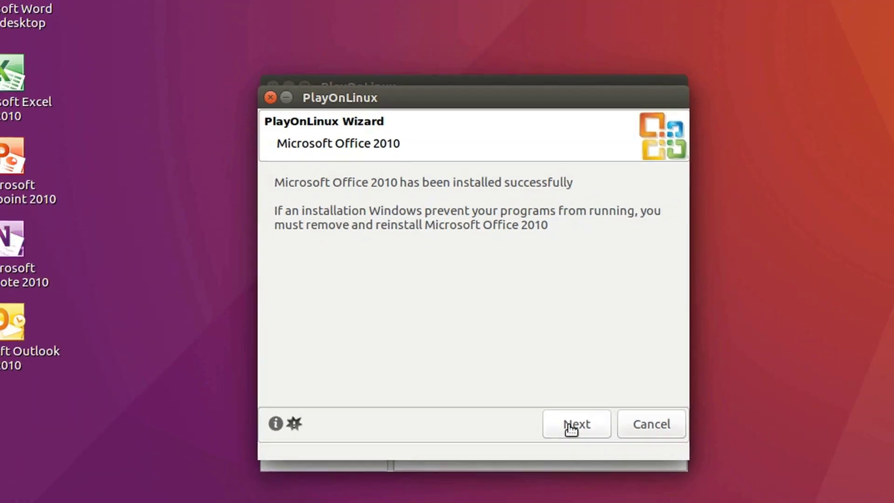
Close the completed Office 2010 installation wizard
click(573, 425)
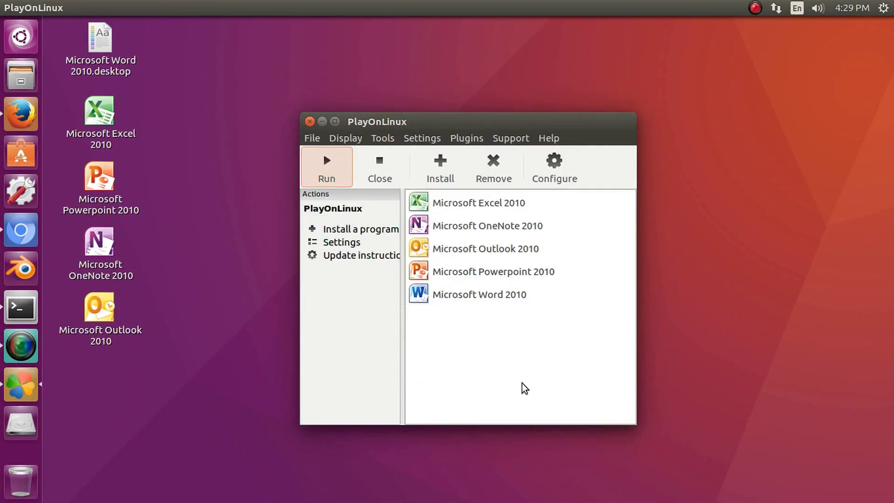
Close all PlayOnLinux windows and launch Excel 2010 from its desktop shortcut
click(309, 121)
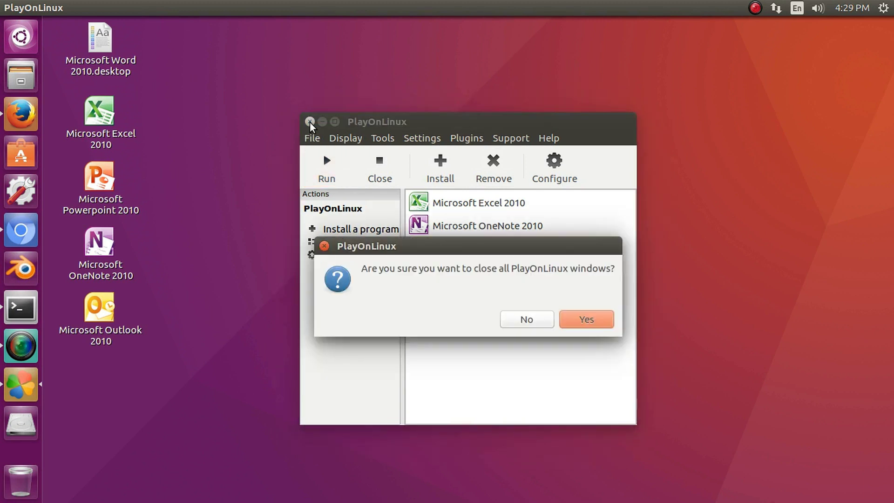
click(578, 320)
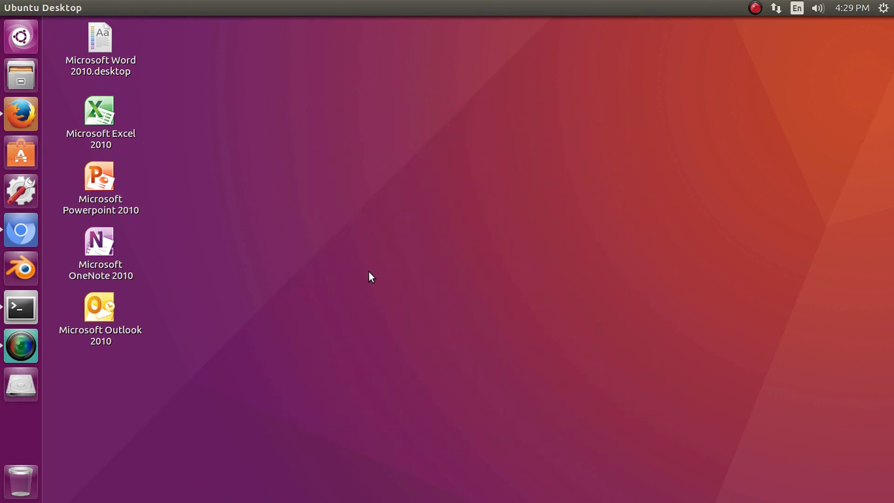
right_click(113, 120)
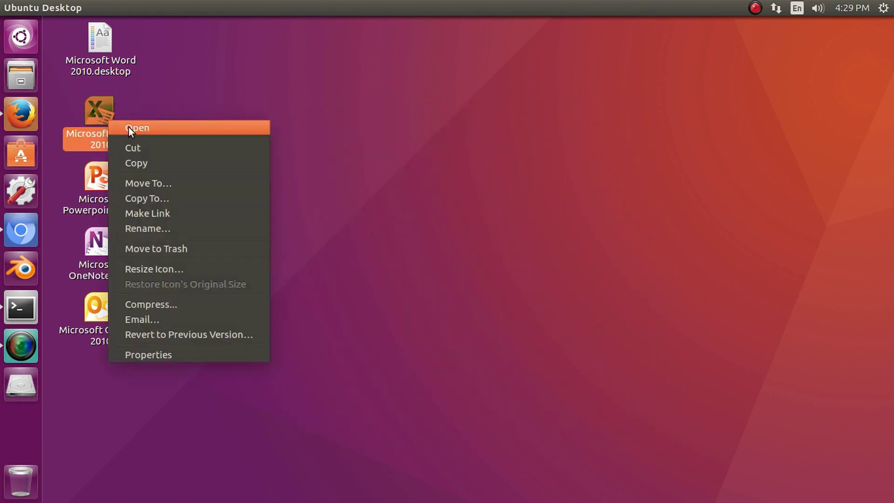
click(128, 127)
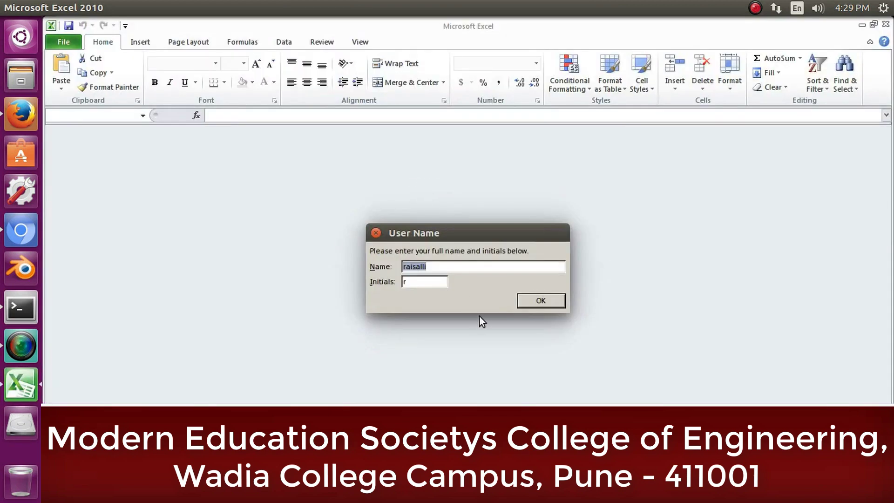
Accept the default user name and choose 'Don't make changes' for updates, reaching blank Book1
click(529, 302)
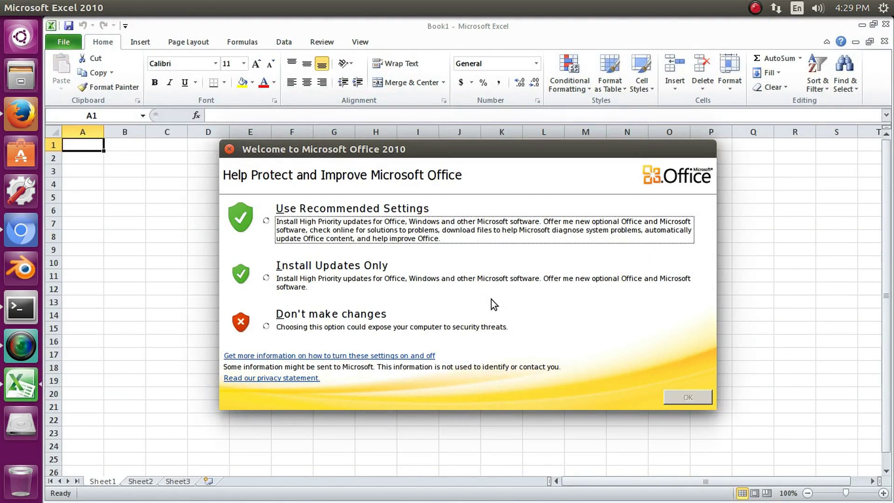
click(267, 326)
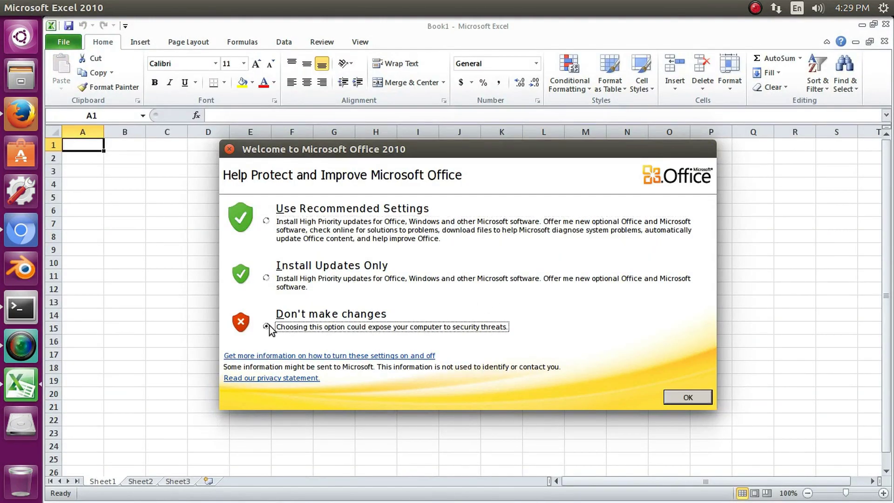
click(685, 397)
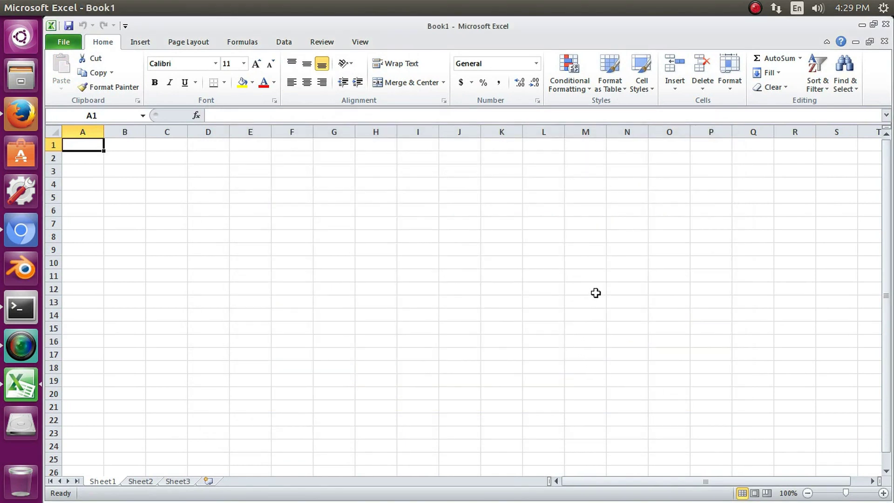
scroll(596, 293, down, 5)
scroll(596, 293, up, 5)
Close Excel, then open PowerPoint 2010 from its desktop shortcut and close it again
click(885, 24)
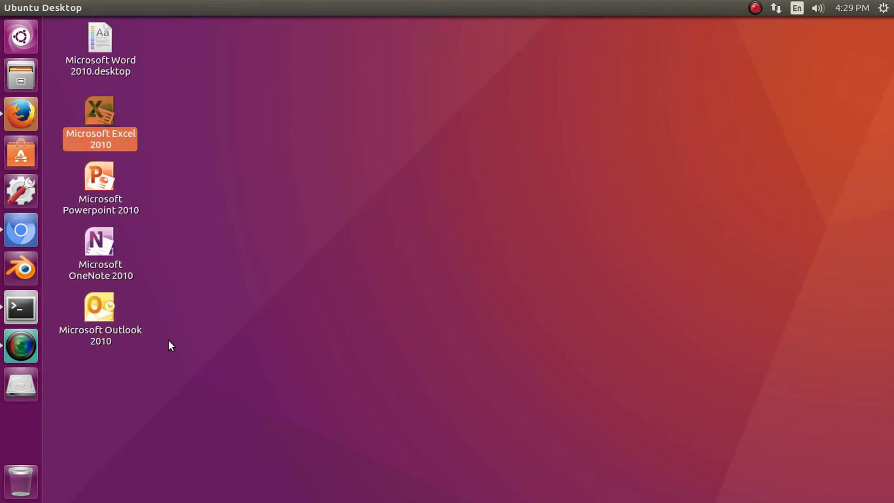
right_click(110, 194)
click(122, 200)
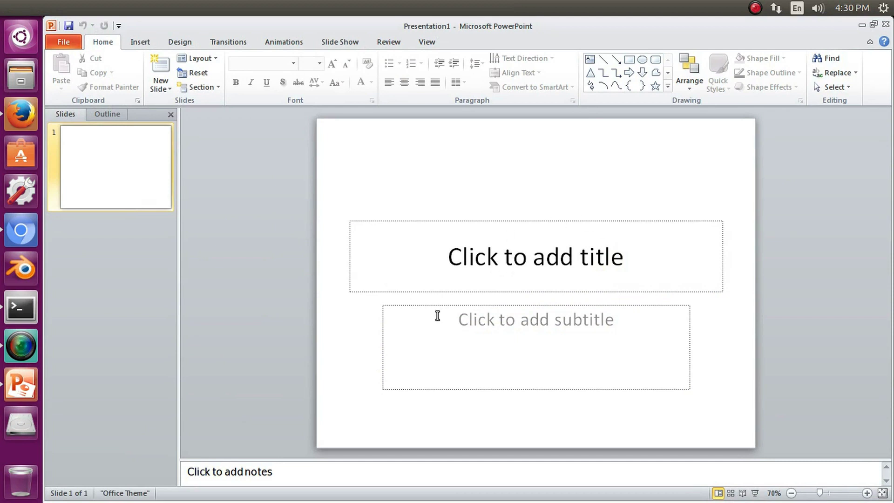
click(886, 25)
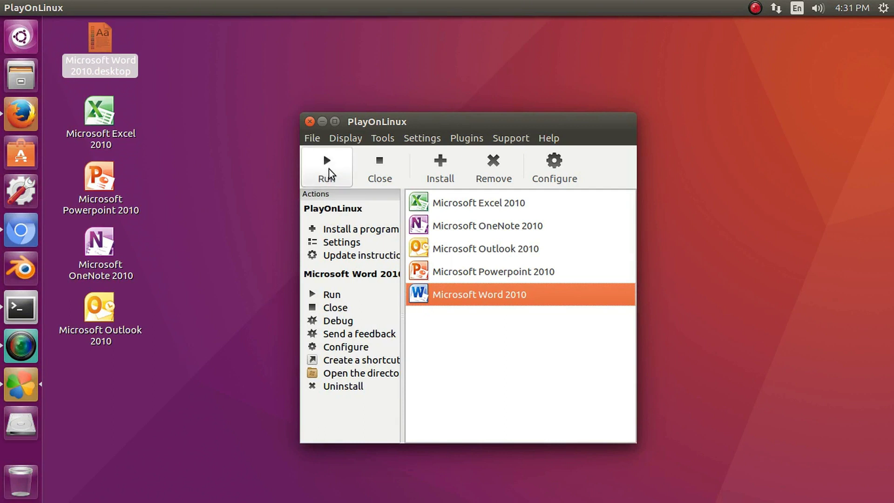
Run Word 2010 from PlayOnLinux, close it, then request closing PlayOnLinux
click(327, 163)
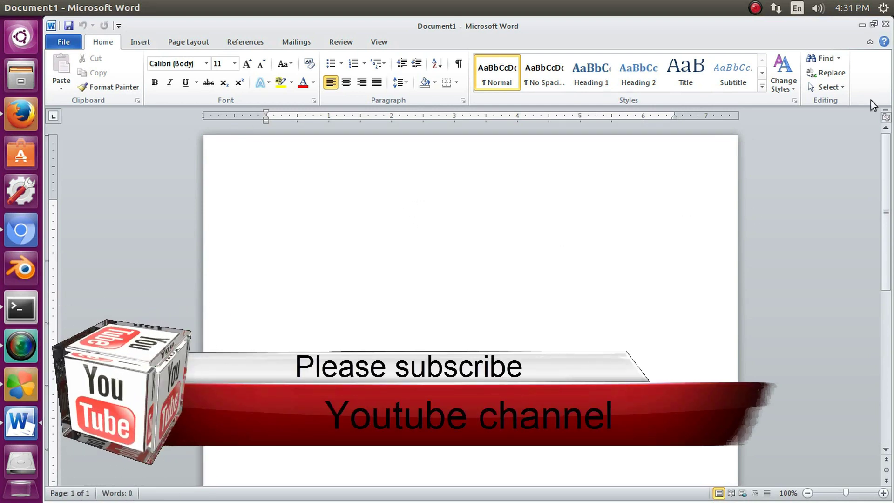
click(886, 24)
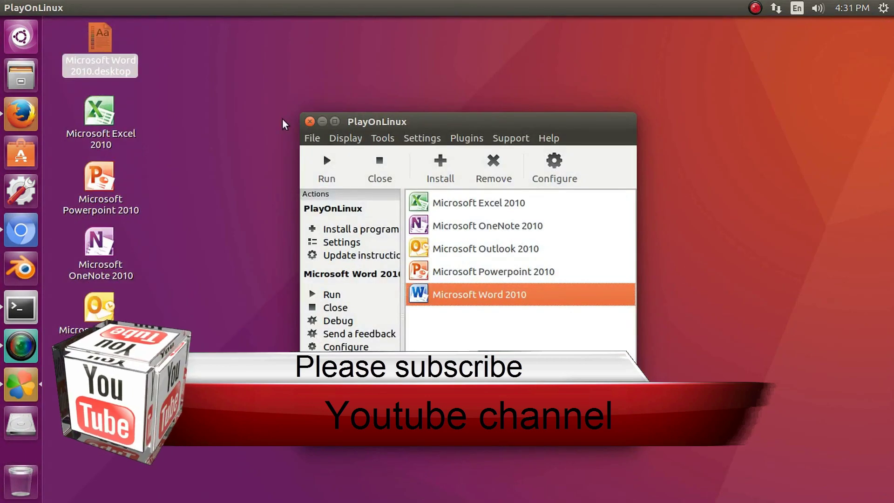
click(309, 122)
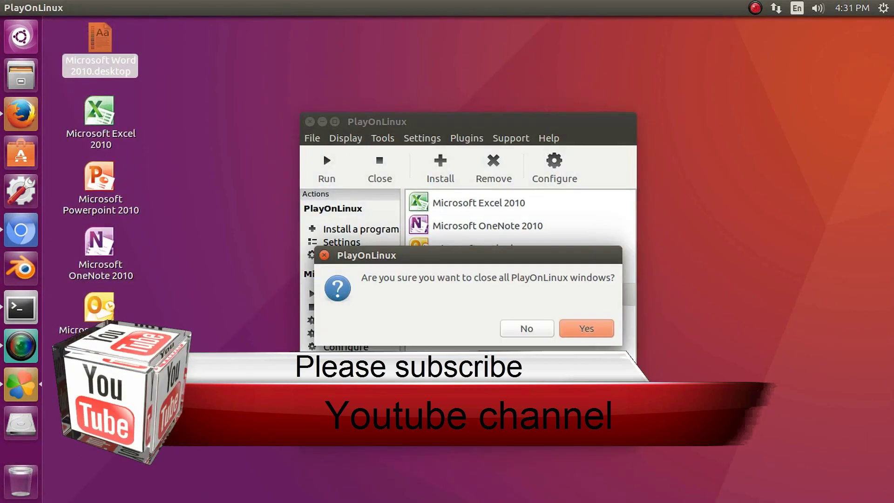